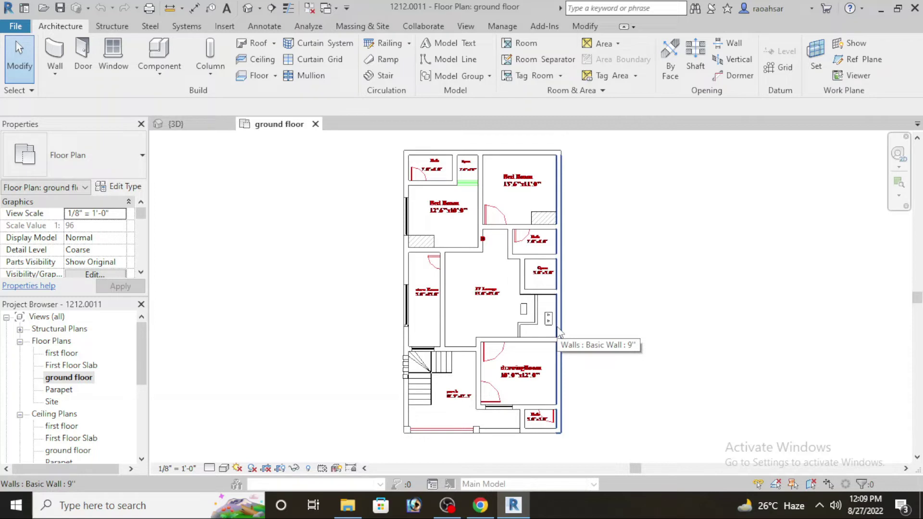
# Step: Open the File menu over the ground floor plan, showing recent documents
pyautogui.press('p')
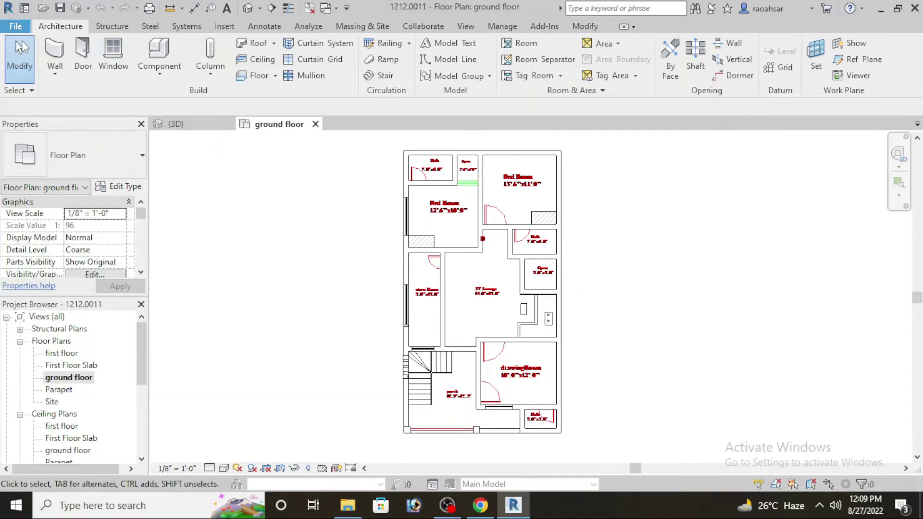
pyautogui.hotkey('alt', 'f')
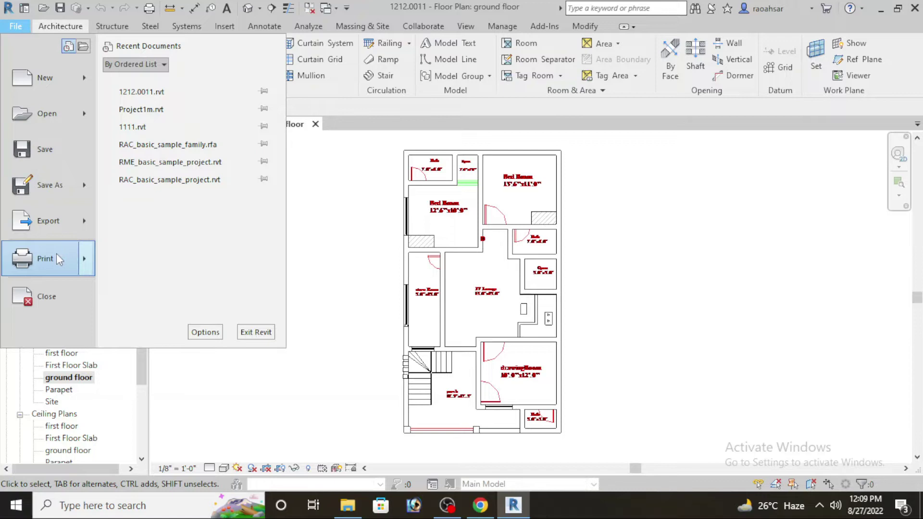
# Step: Open the Print dialog and select Microsoft Print to PDF as the printer
pyautogui.press('Escape')
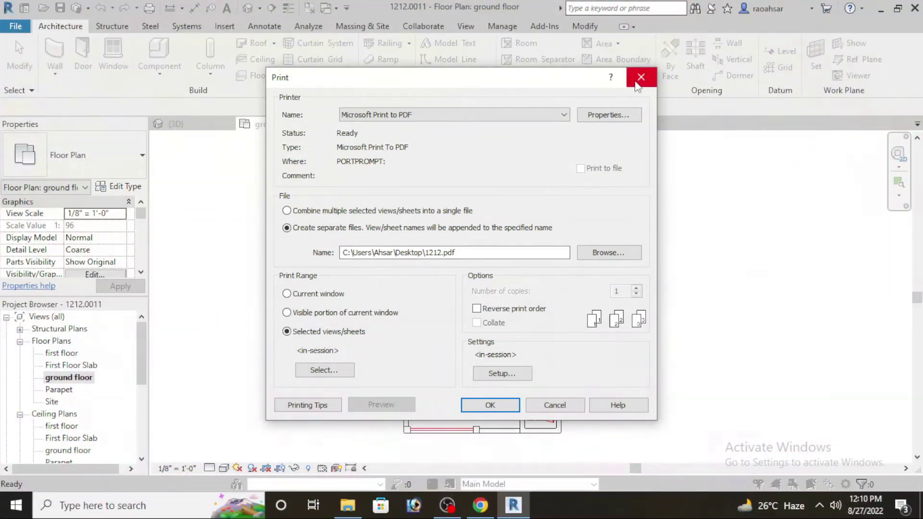
pyautogui.click(641, 77)
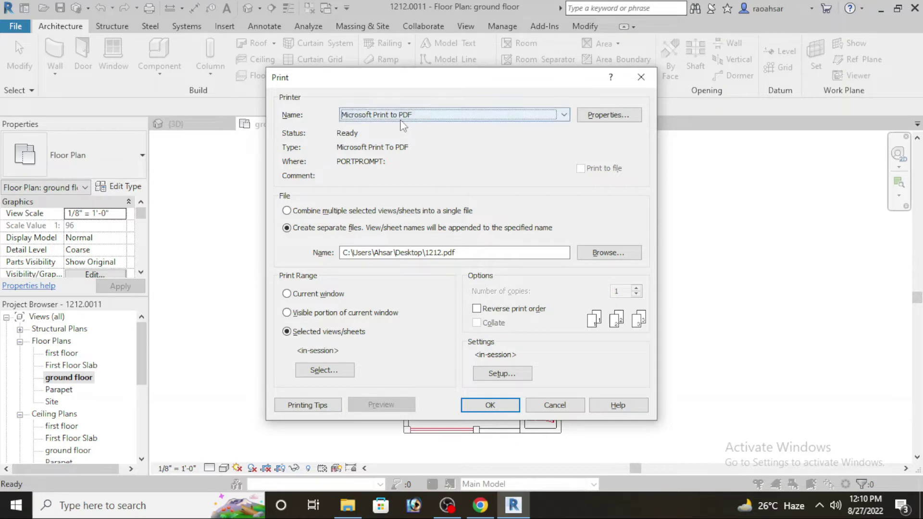
pyautogui.click(421, 118)
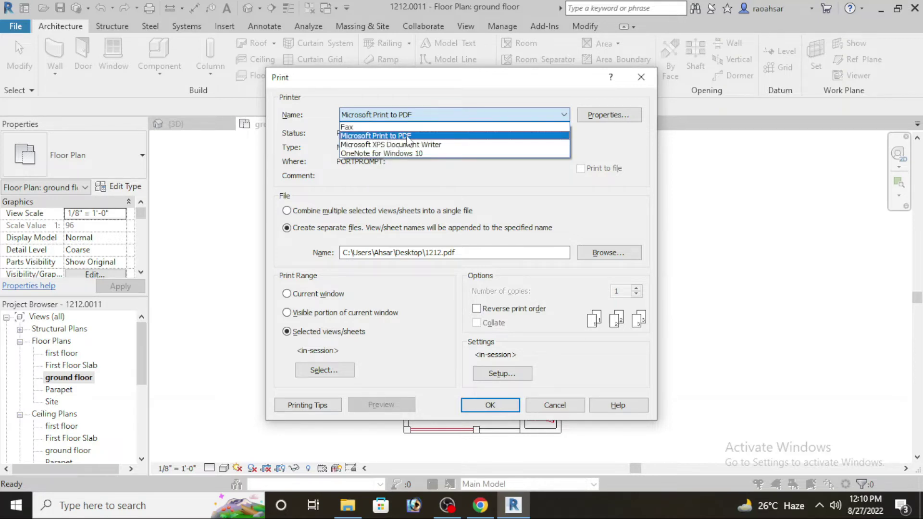
pyautogui.click(408, 136)
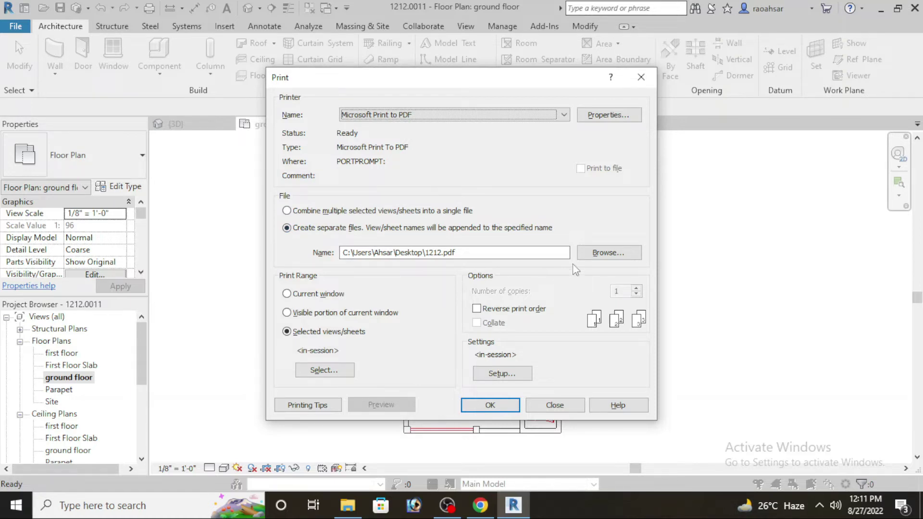
# Step: Change the PDF output file from 1212 to 'new 1' on the Desktop
pyautogui.click(598, 254)
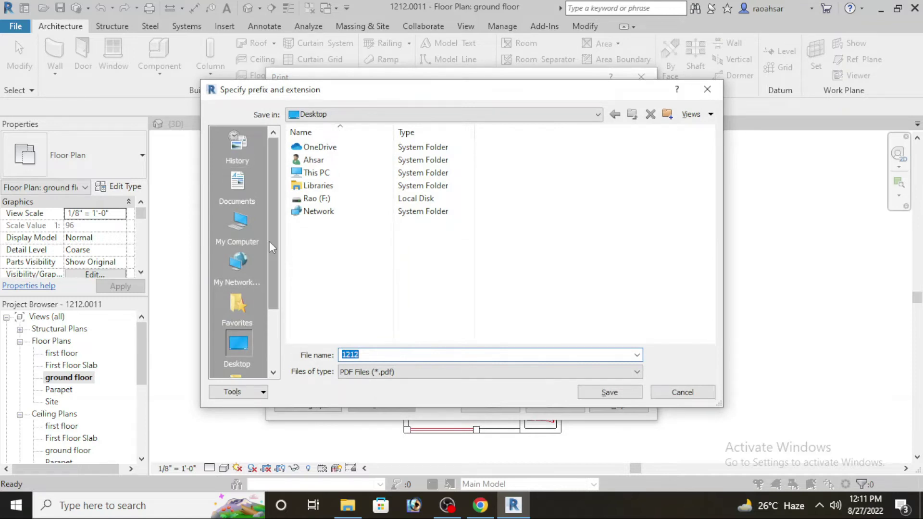
pyautogui.click(245, 353)
pyautogui.click(405, 355)
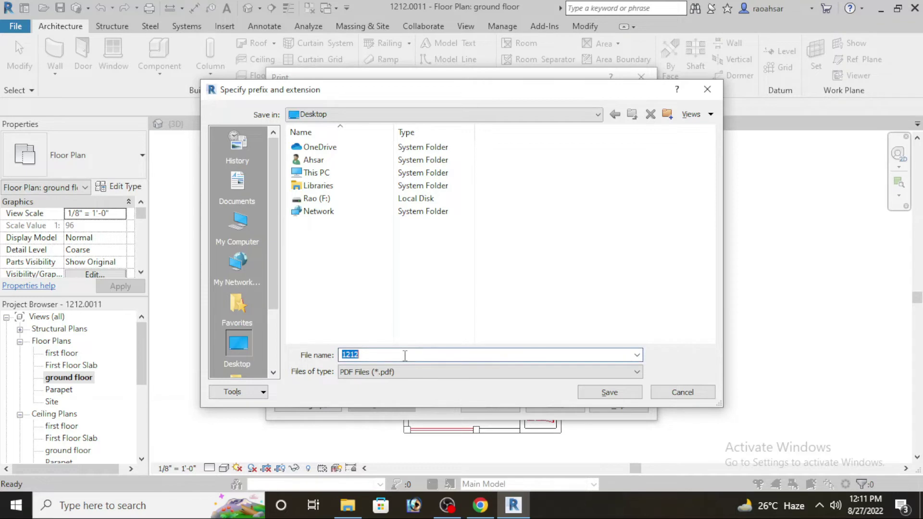
pyautogui.write('new 1')
pyautogui.click(600, 393)
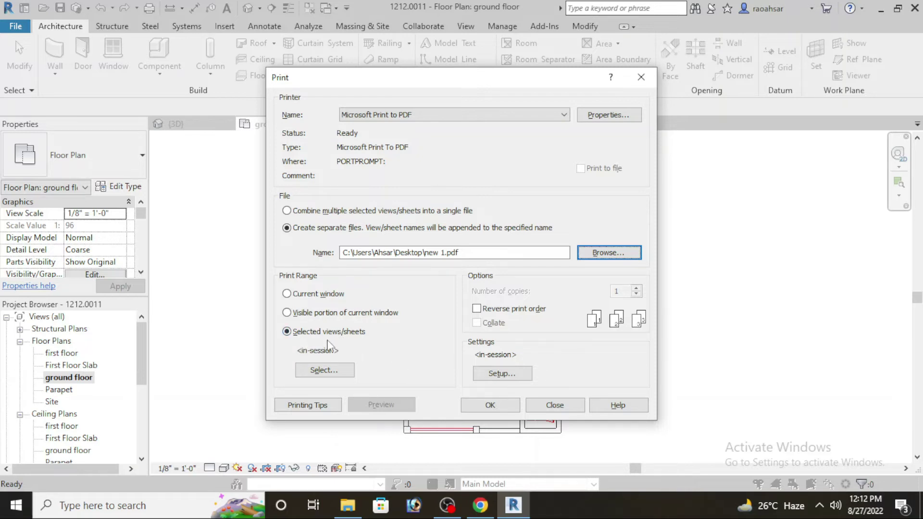
# Step: Select only Floor Plan: ground floor for printing and save the selection as 'Set 1'
pyautogui.click(333, 373)
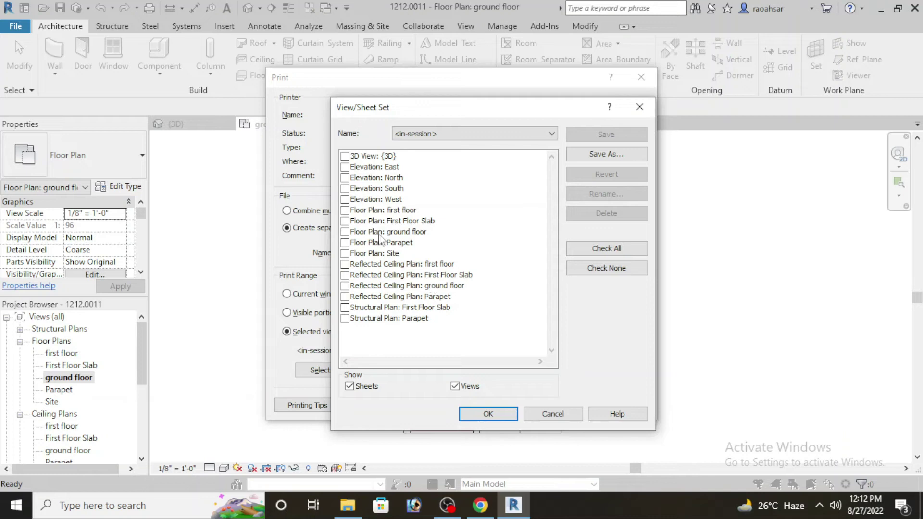
pyautogui.click(345, 232)
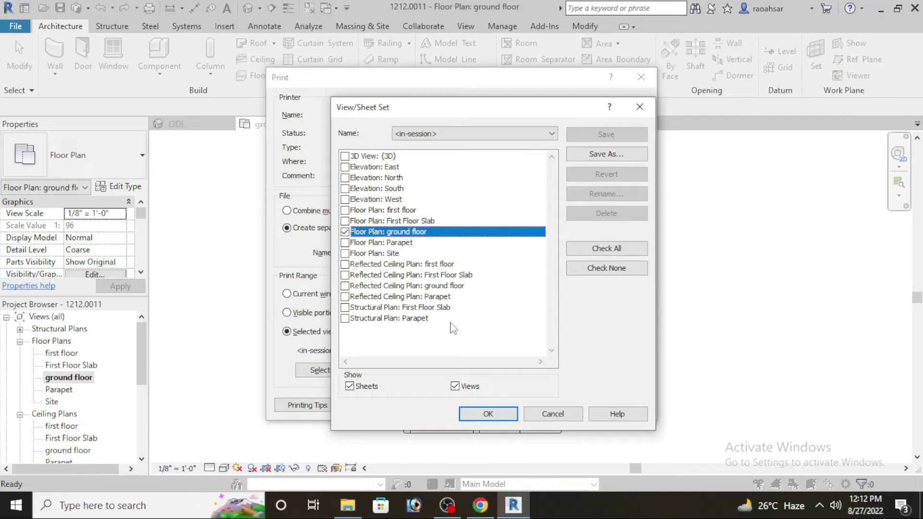
pyautogui.click(498, 414)
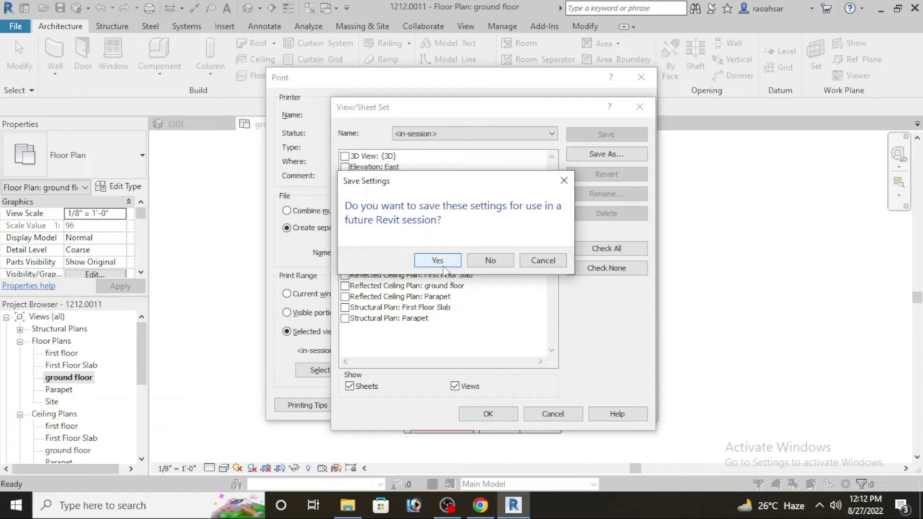
pyautogui.click(441, 261)
pyautogui.click(484, 295)
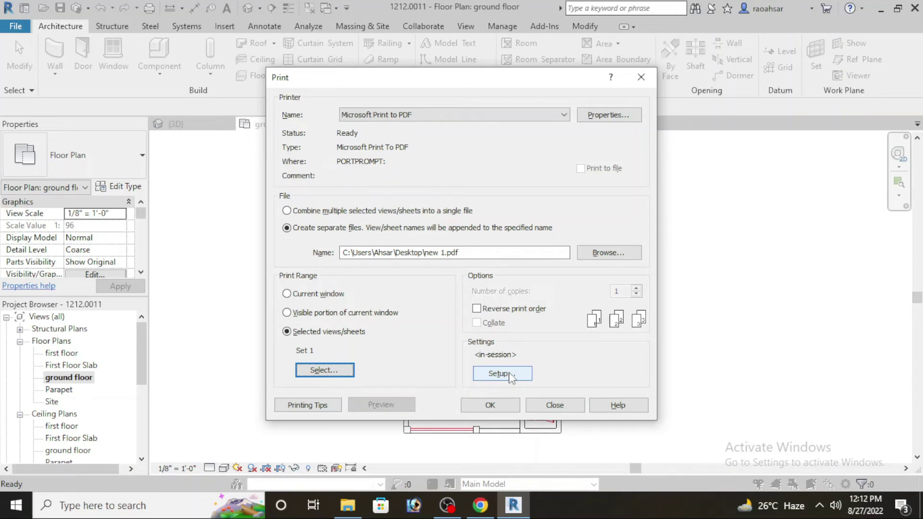
# Step: Set print setup to A4, fit to page, High raster quality and full colour
pyautogui.click(509, 378)
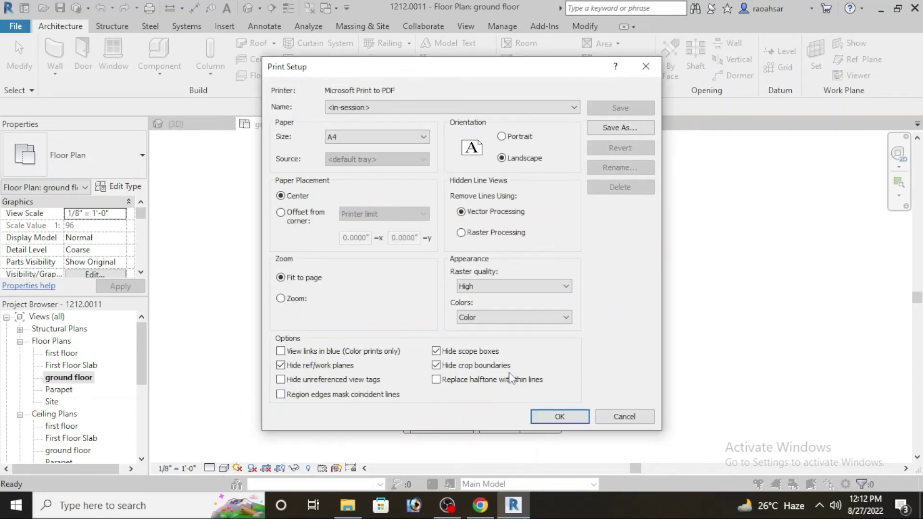
pyautogui.click(374, 137)
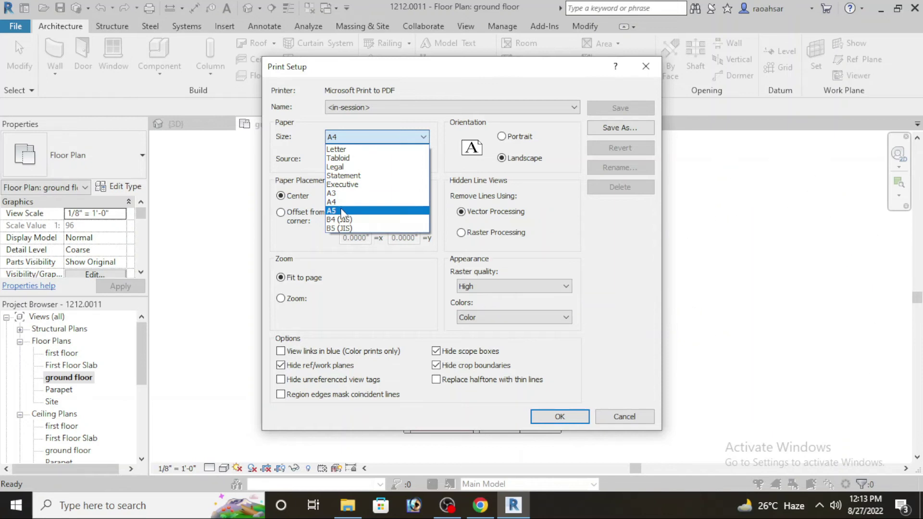
pyautogui.click(355, 203)
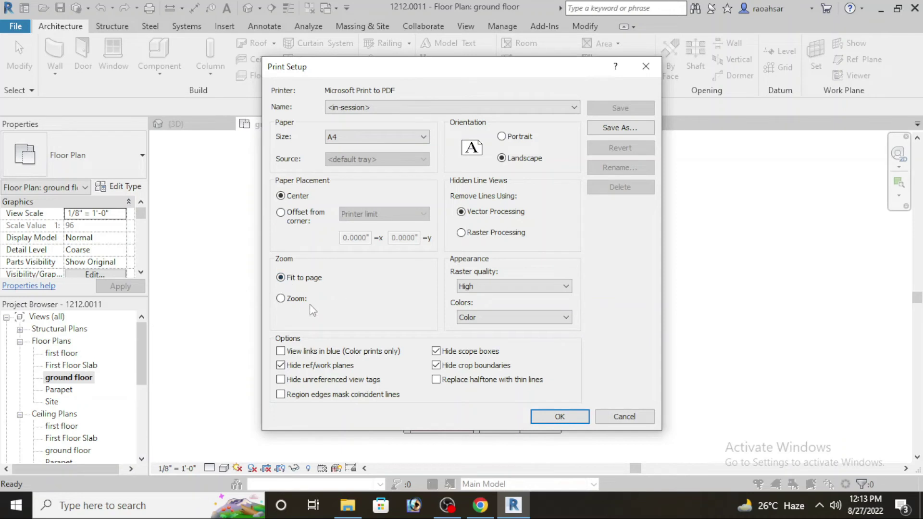
pyautogui.click(280, 298)
pyautogui.click(281, 277)
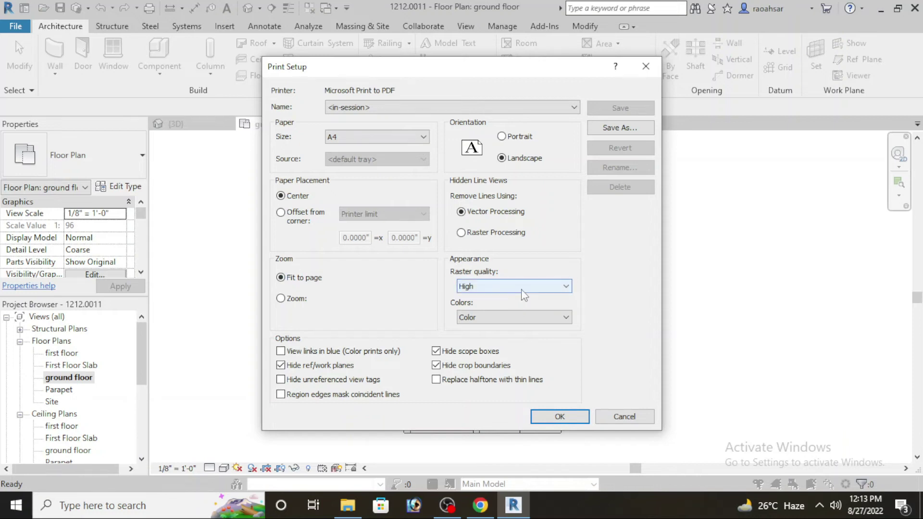
pyautogui.click(522, 288)
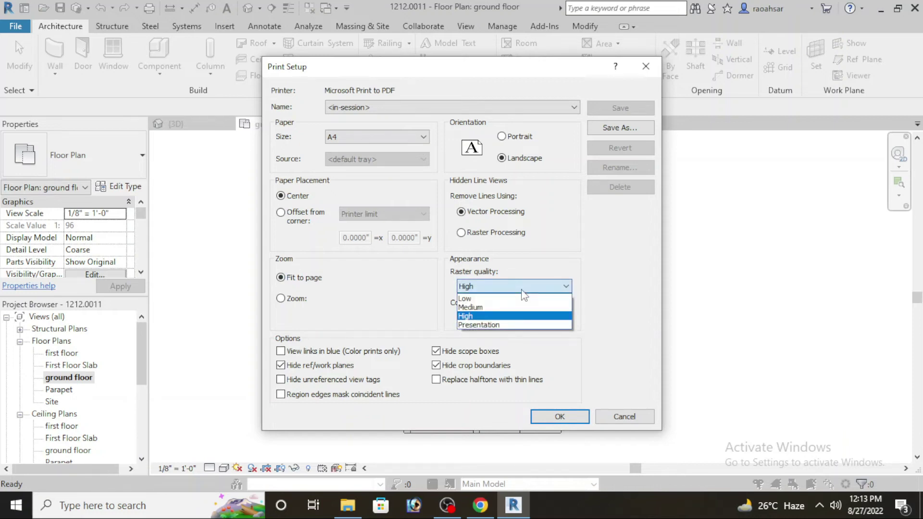
pyautogui.click(509, 316)
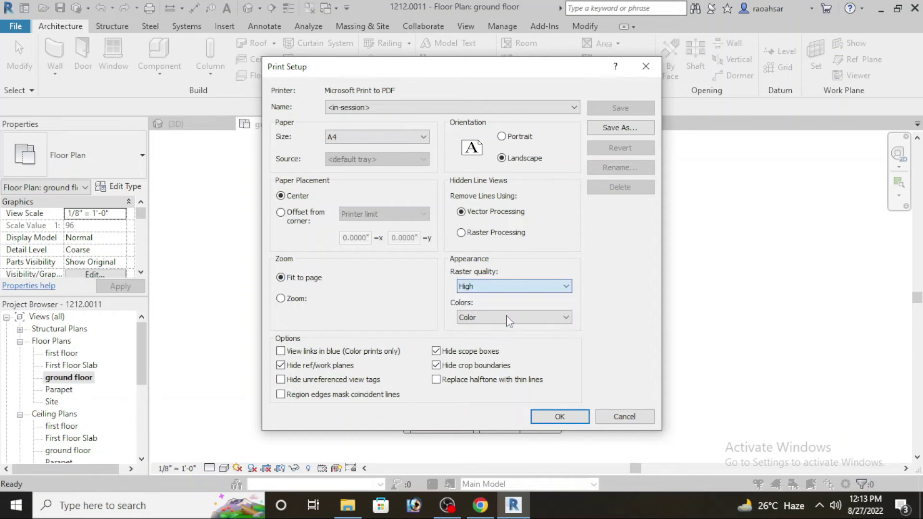
pyautogui.click(566, 319)
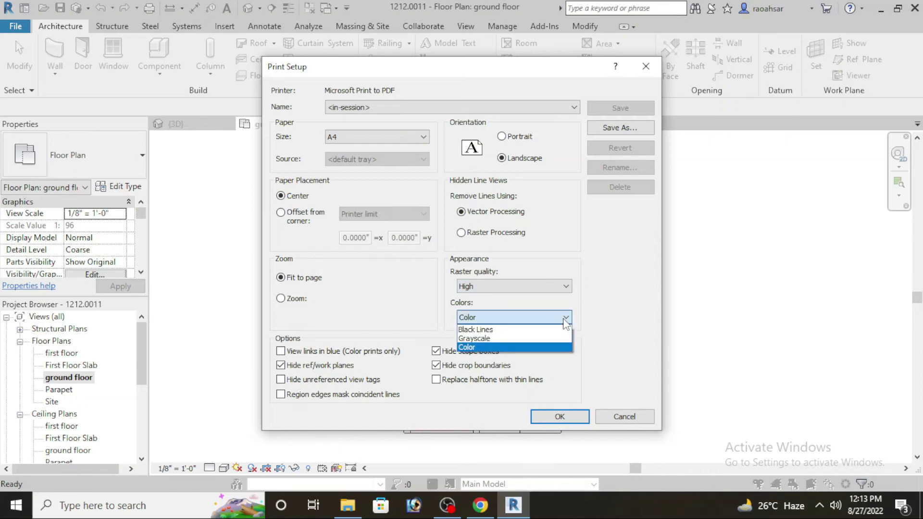
pyautogui.click(624, 278)
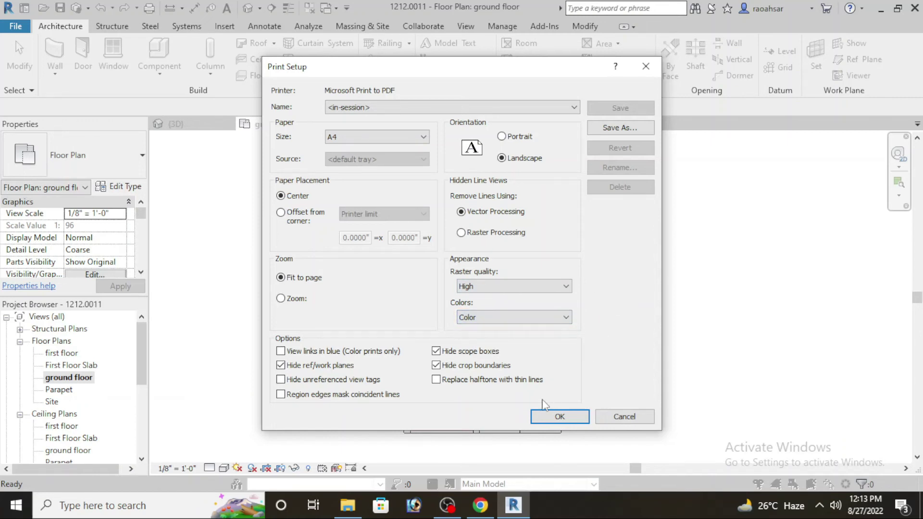
pyautogui.click(559, 418)
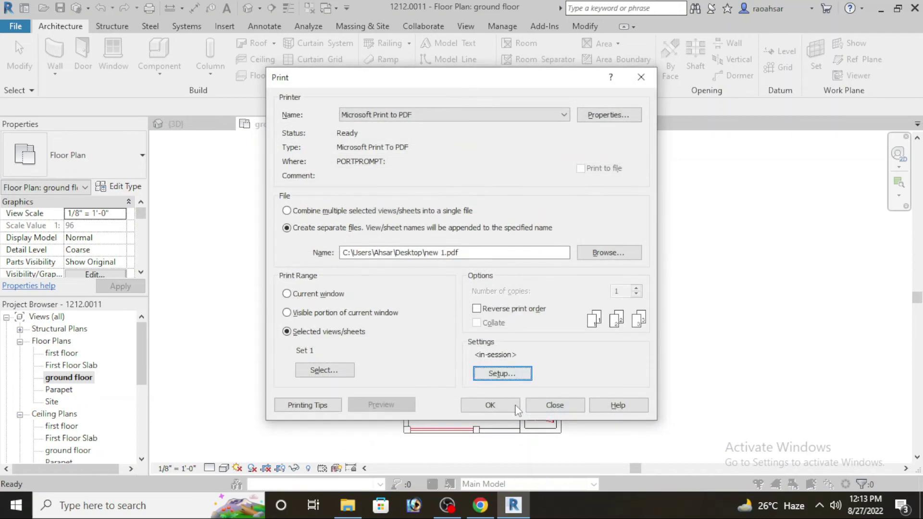
# Step: Print the ground floor plan as a separate file to new 1.pdf on the Desktop
pyautogui.click(491, 407)
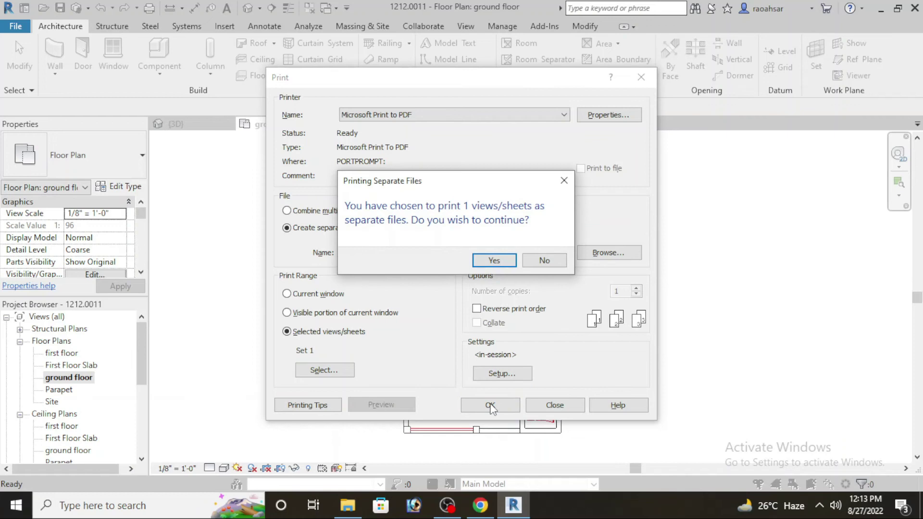
pyautogui.click(493, 261)
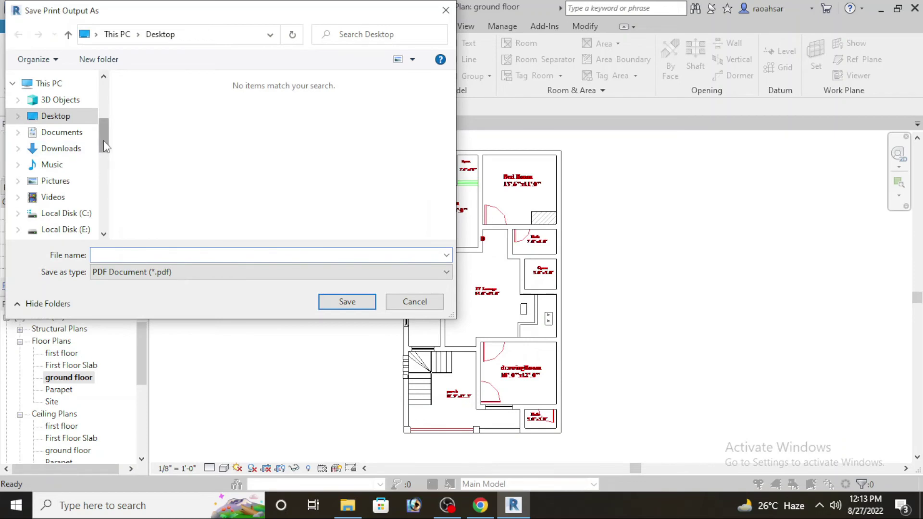
pyautogui.moveTo(105, 147); pyautogui.dragTo(105, 140)
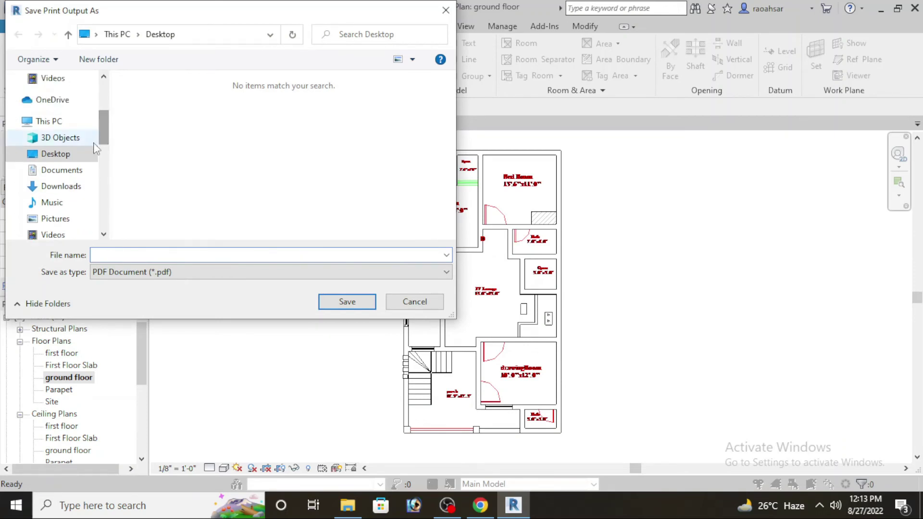
pyautogui.click(81, 155)
pyautogui.click(135, 255)
pyautogui.write('new 1')
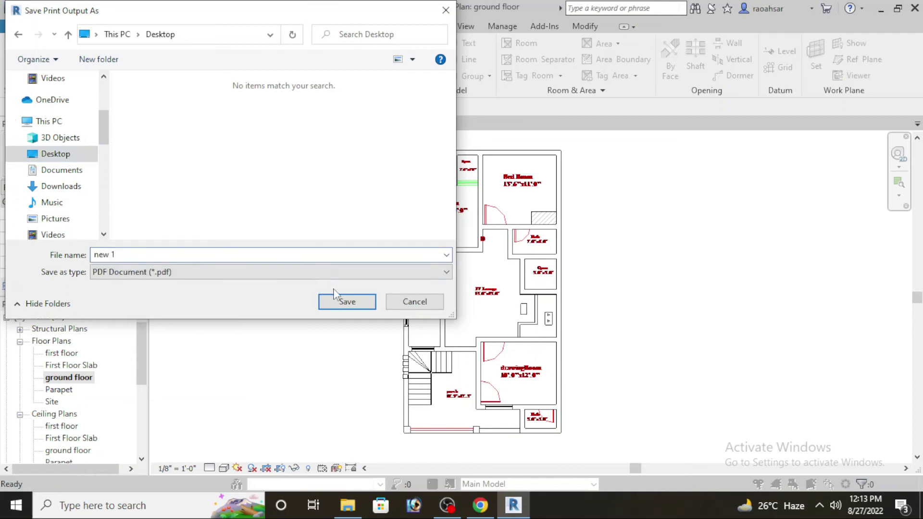
pyautogui.click(339, 302)
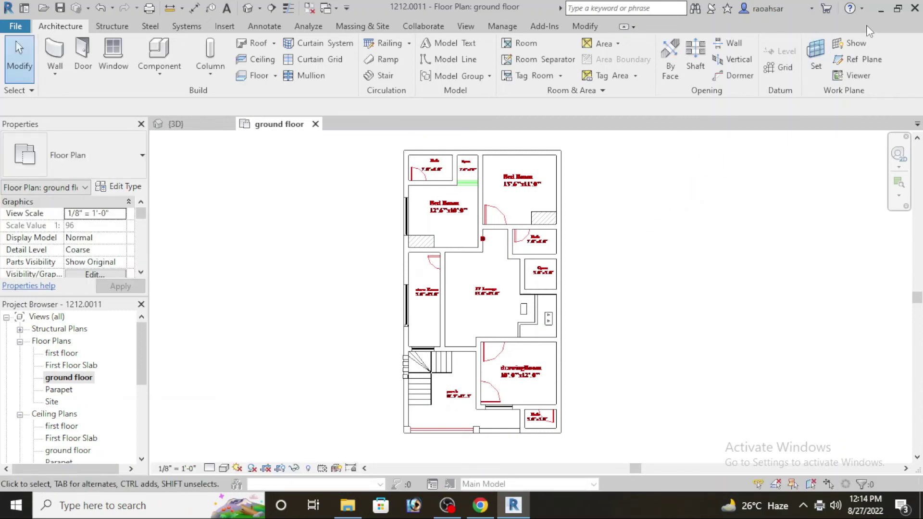
# Step: Minimize Revit, Chrome and File Explorer, then open new 1.pdf from the desktop
pyautogui.click(881, 8)
pyautogui.click(882, 9)
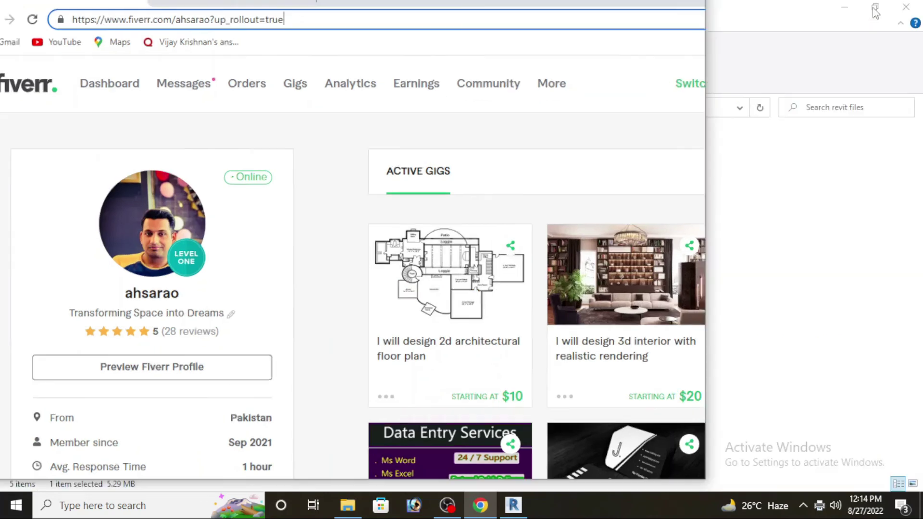
pyautogui.click(632, 18)
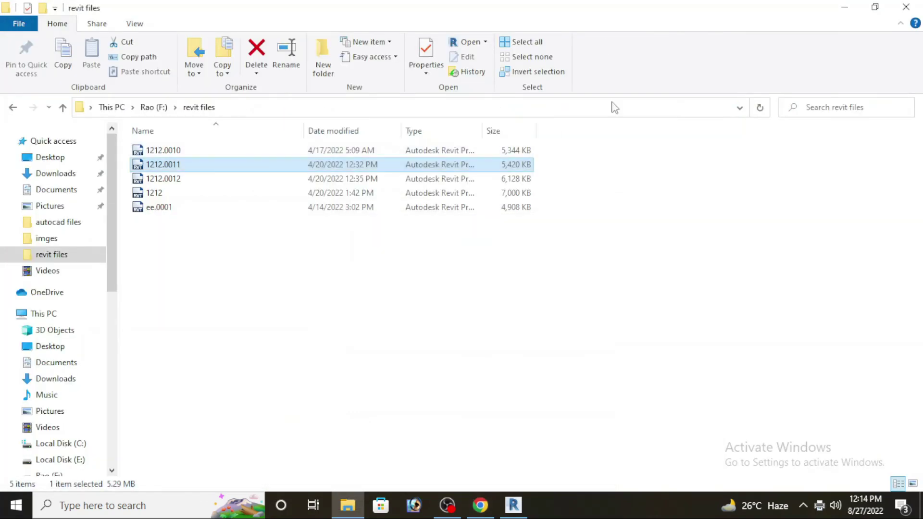
pyautogui.click(856, 4)
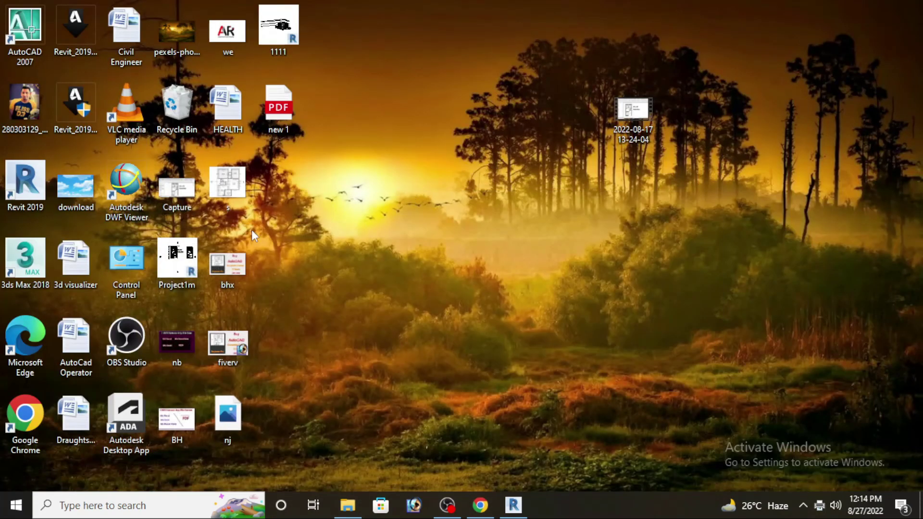
pyautogui.doubleClick(282, 110)
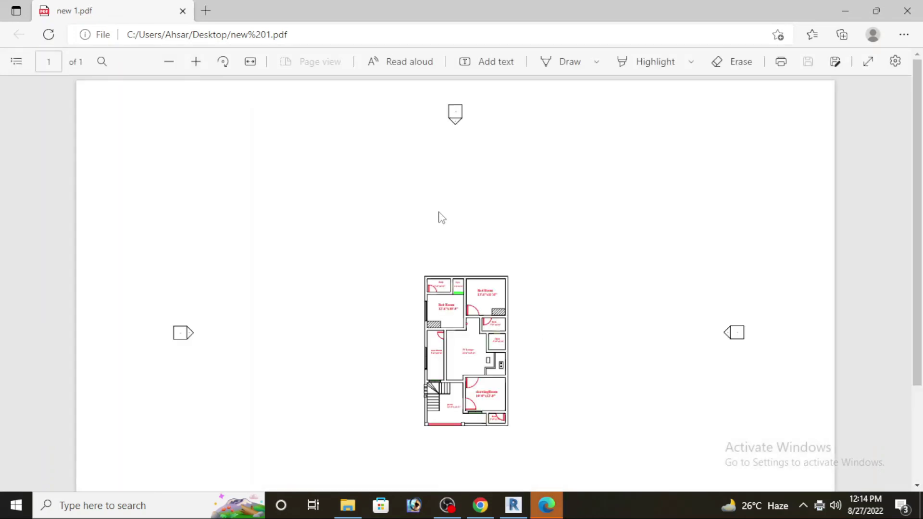
# Step: Zoom into the PDF twice and scroll around the floor plan
pyautogui.click(196, 62)
pyautogui.click(196, 62)
pyautogui.scroll(-4, 251, 119)
pyautogui.scroll(-3, 361, 189)
pyautogui.scroll(1, 404, 322)
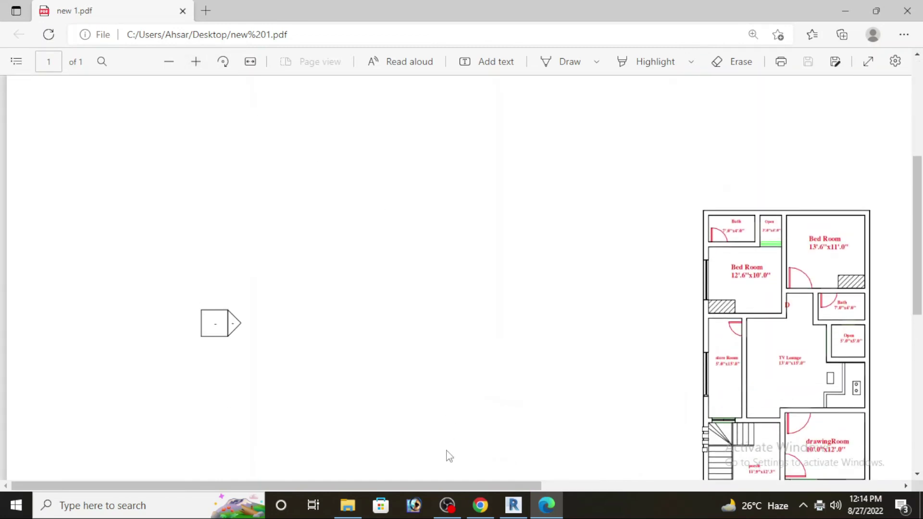
pyautogui.moveTo(475, 485); pyautogui.dragTo(673, 486)
pyautogui.scroll(-3, 590, 476)
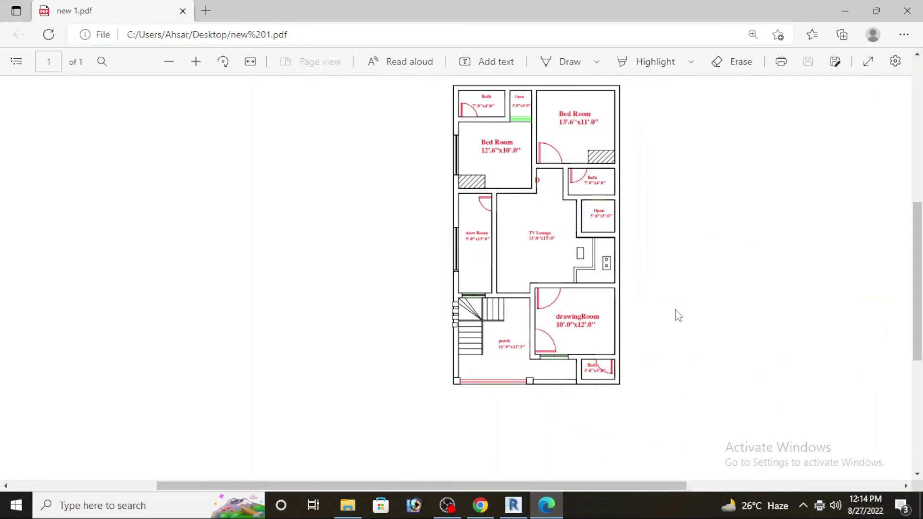
pyautogui.scroll(2, 567, 209)
# Step: Zoom in once more and pan across the plan, clearing a stray text selection
pyautogui.click(195, 62)
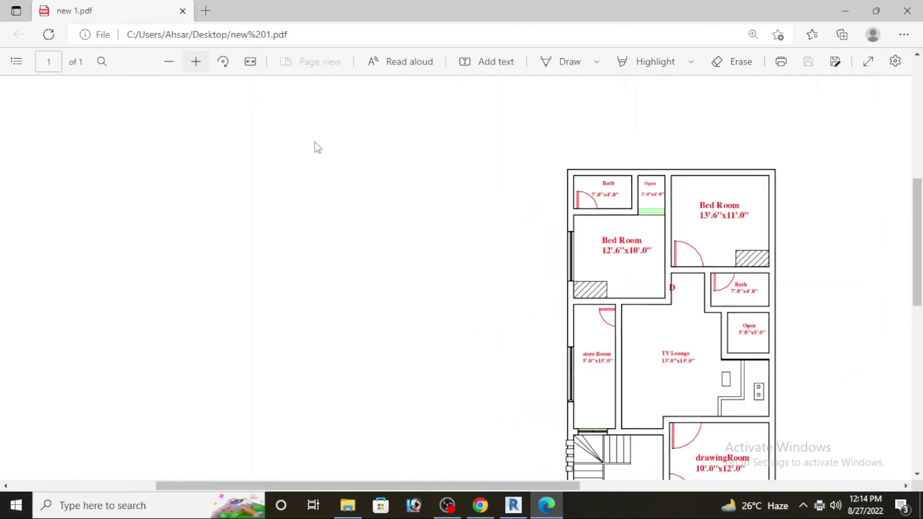
pyautogui.moveTo(572, 479); pyautogui.dragTo(604, 484)
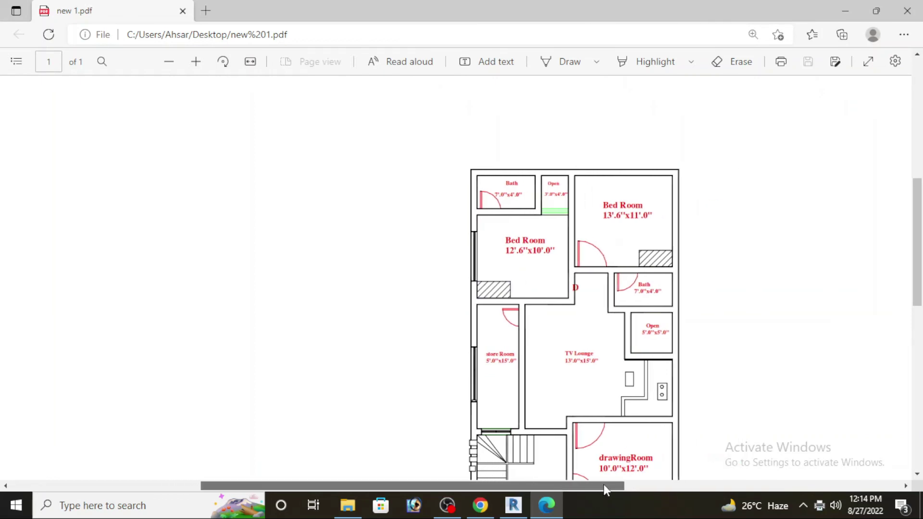
pyautogui.rightClick(604, 484)
pyautogui.click(596, 326)
pyautogui.moveTo(642, 211); pyautogui.dragTo(626, 388)
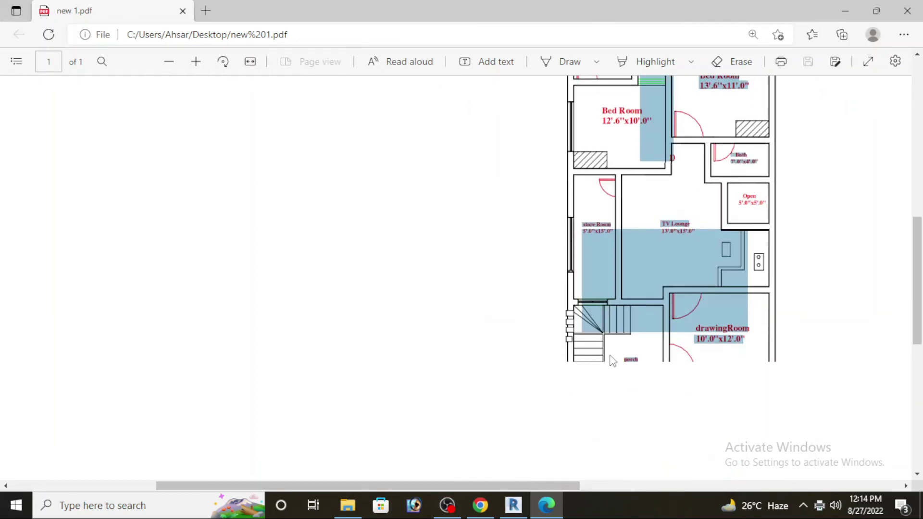
pyautogui.click(808, 304)
pyautogui.scroll(3, 803, 303)
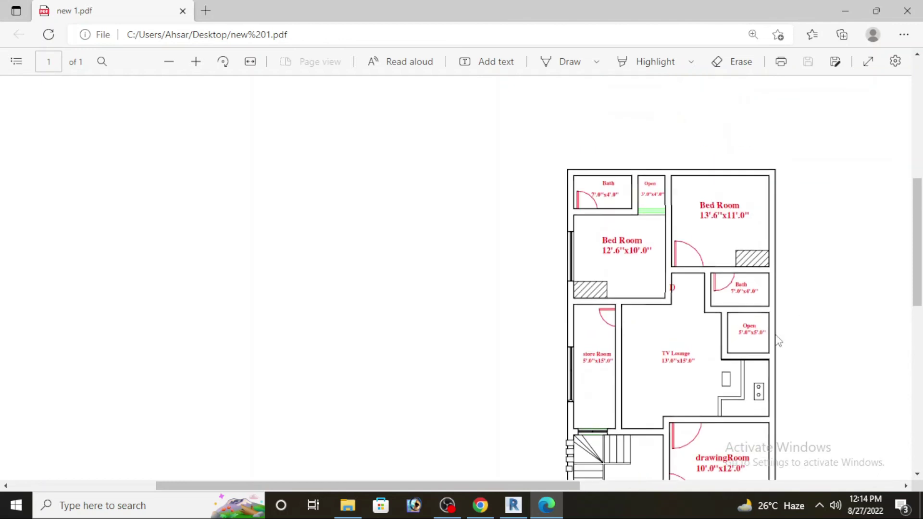
pyautogui.moveTo(568, 488); pyautogui.dragTo(670, 485)
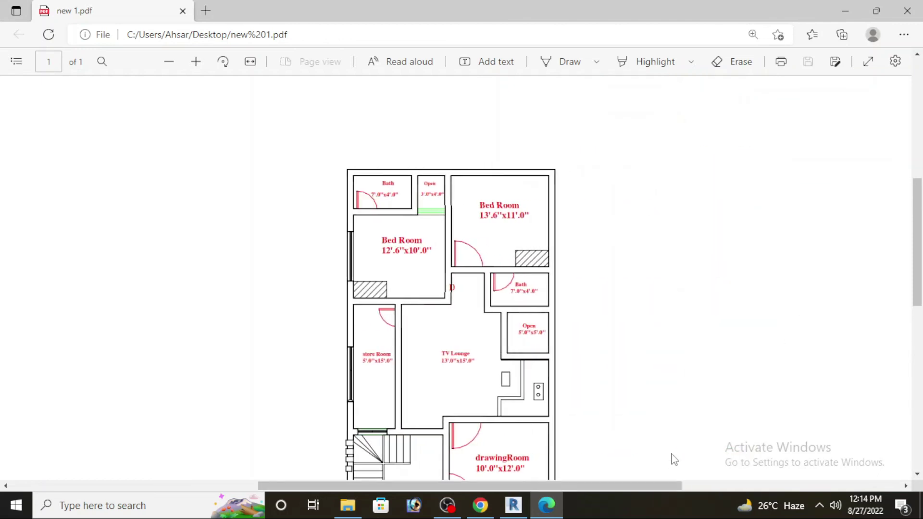
pyautogui.scroll(-2, 670, 447)
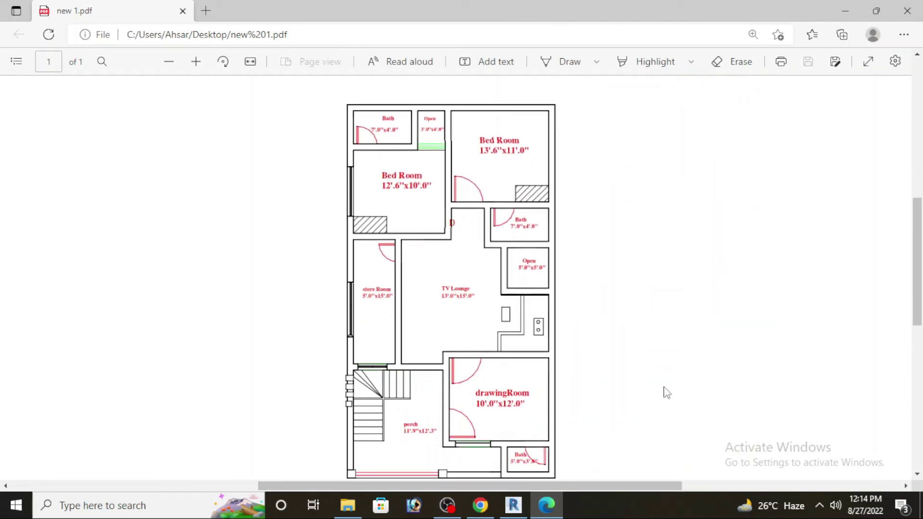